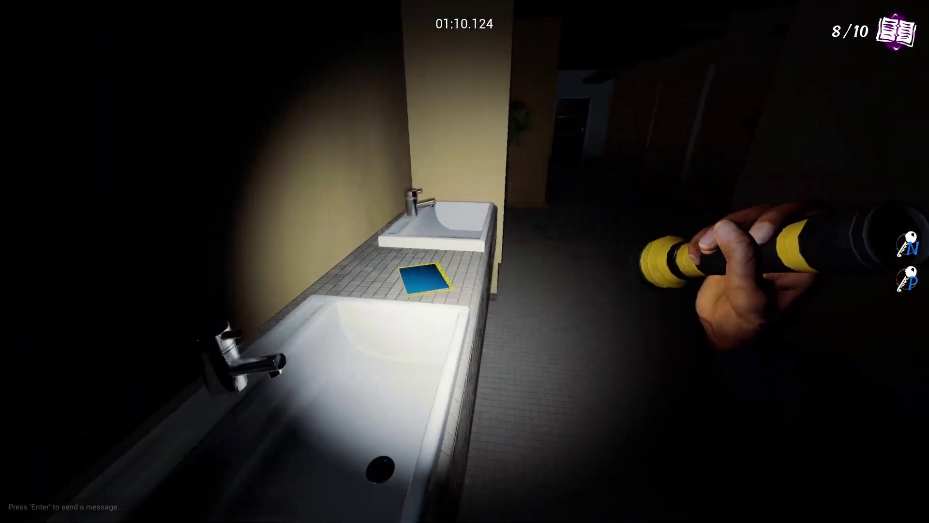
key("e")
key("e")
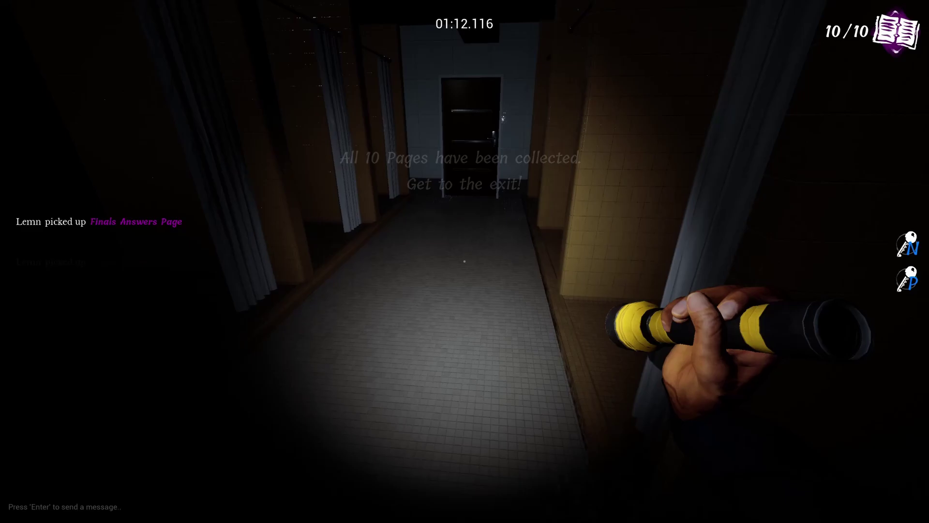